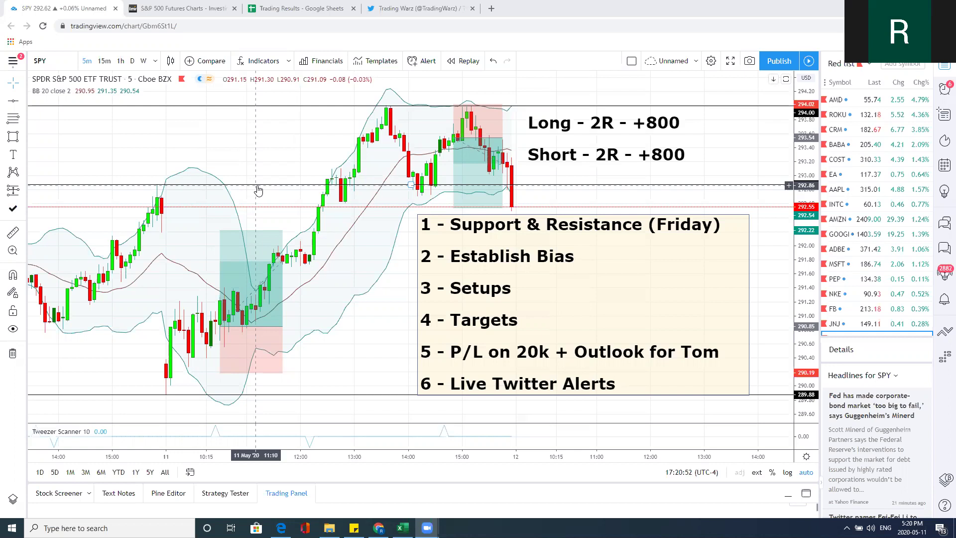
Zoom the annotated SPY 5-min chart out and back in, then switch to the S&P 500 Futures tab.
scroll(259, 190, "down", 4)
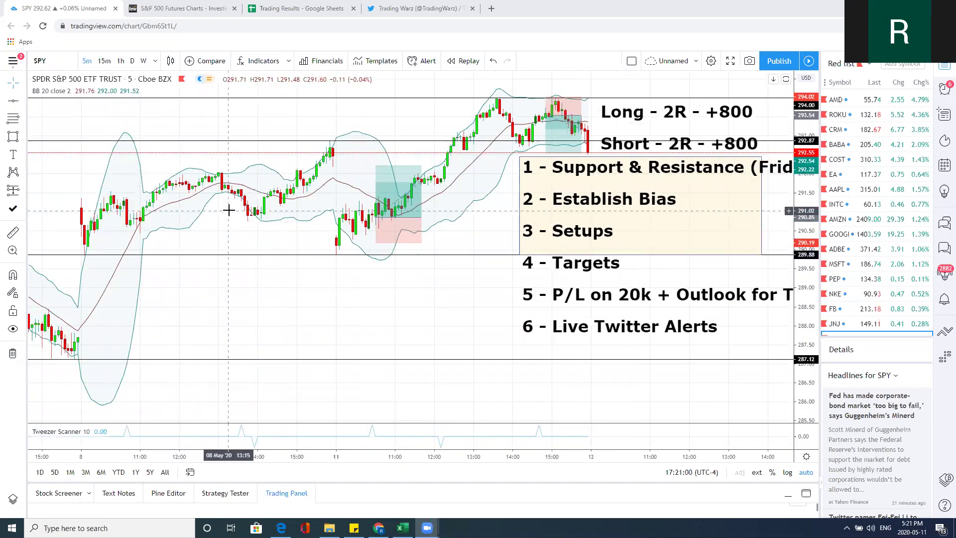
scroll(288, 228, "up", 2)
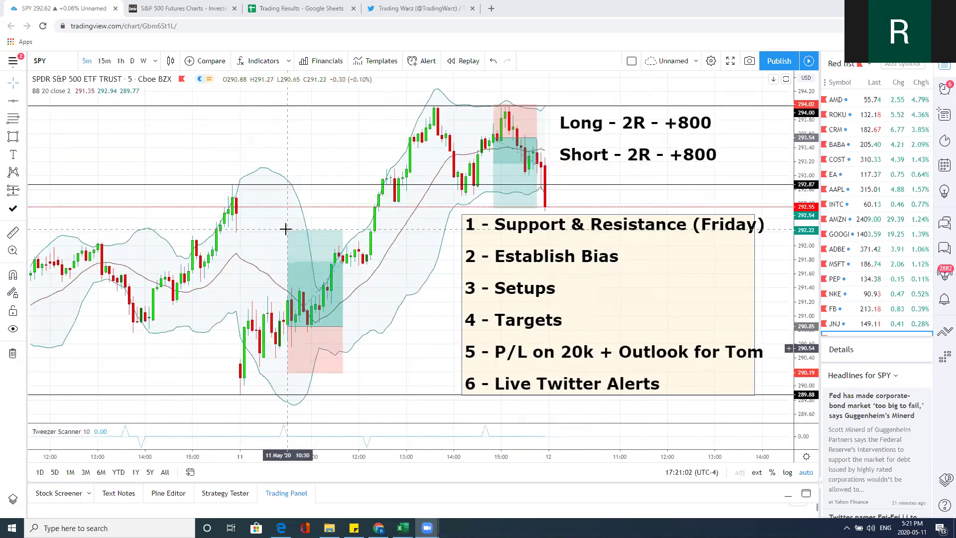
left_click(164, 16)
Zoom and pan the futures hourly chart, select the yellow May 11 lows box, then return to SPY.
scroll(500, 223, "up", 2)
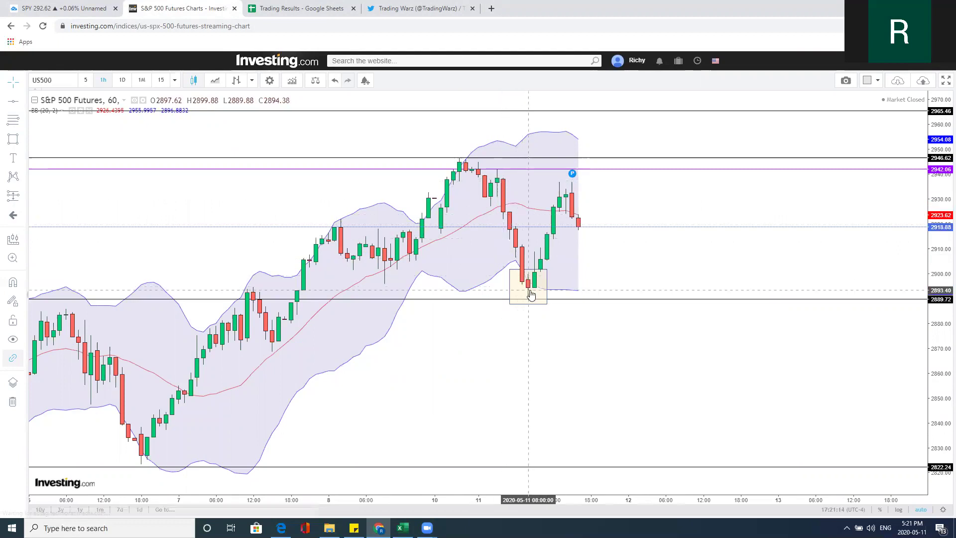
left_click_drag(531, 288, 486, 221)
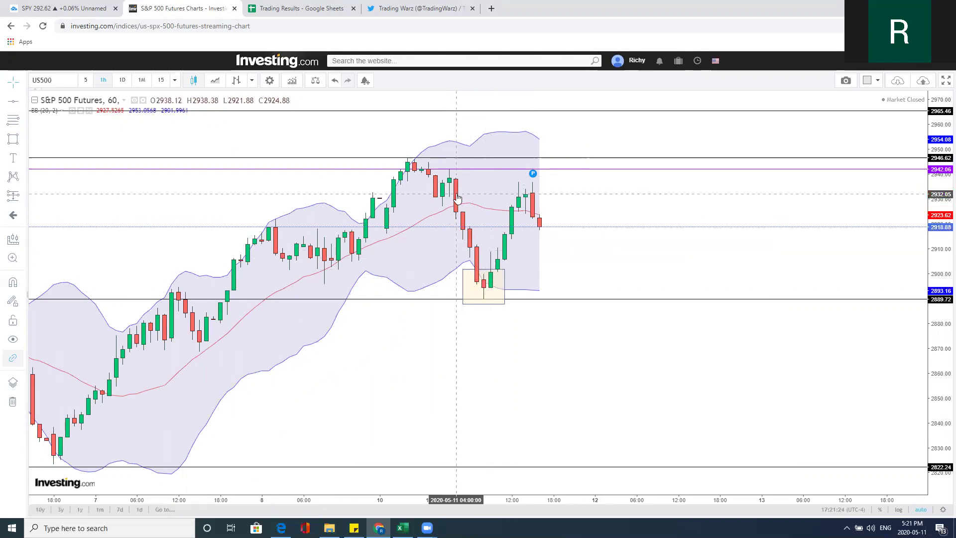
scroll(457, 195, "down", 2)
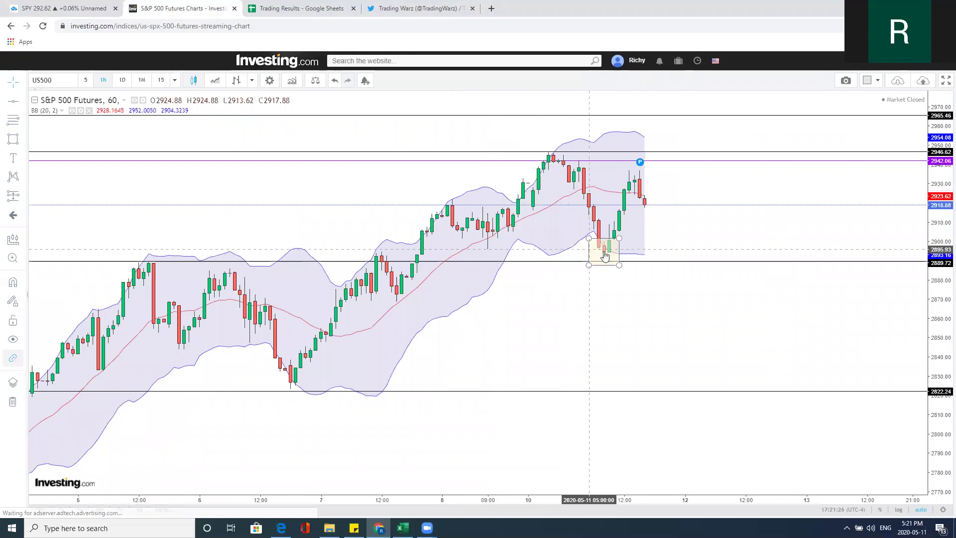
scroll(610, 254, "up", 1)
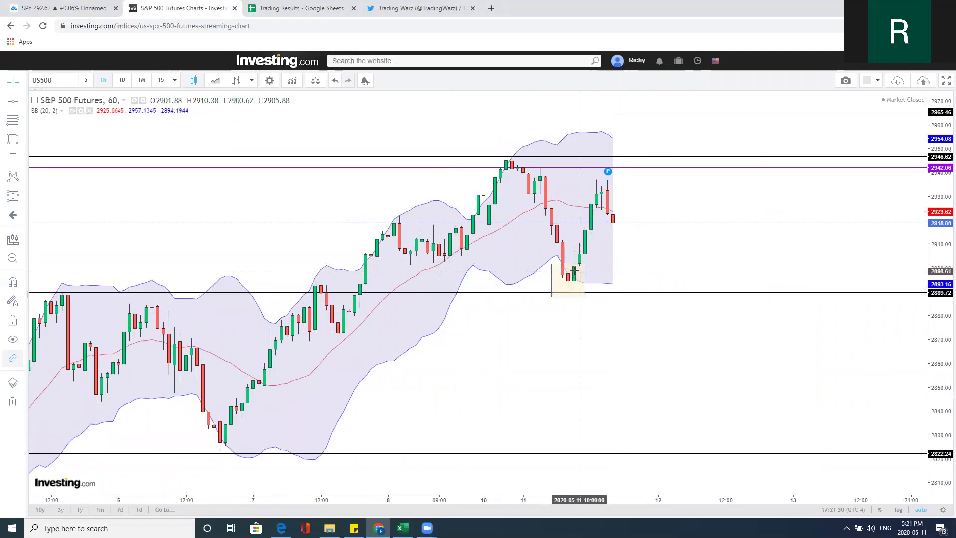
left_click(565, 269)
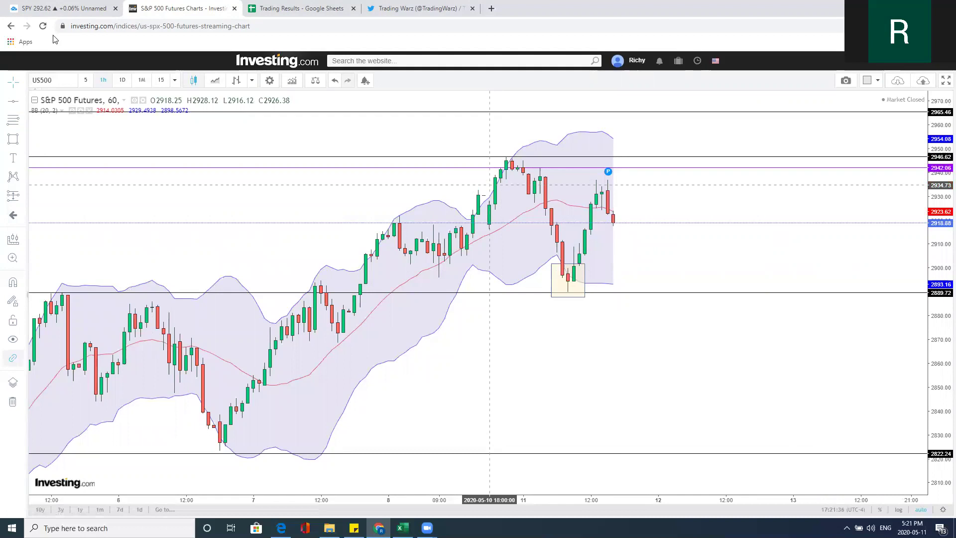
key("ctrl+1")
Recenter the SPY chart on the May 11 long and short trades and arm the Fibonacci retracement tool.
scroll(398, 199, "down", 3)
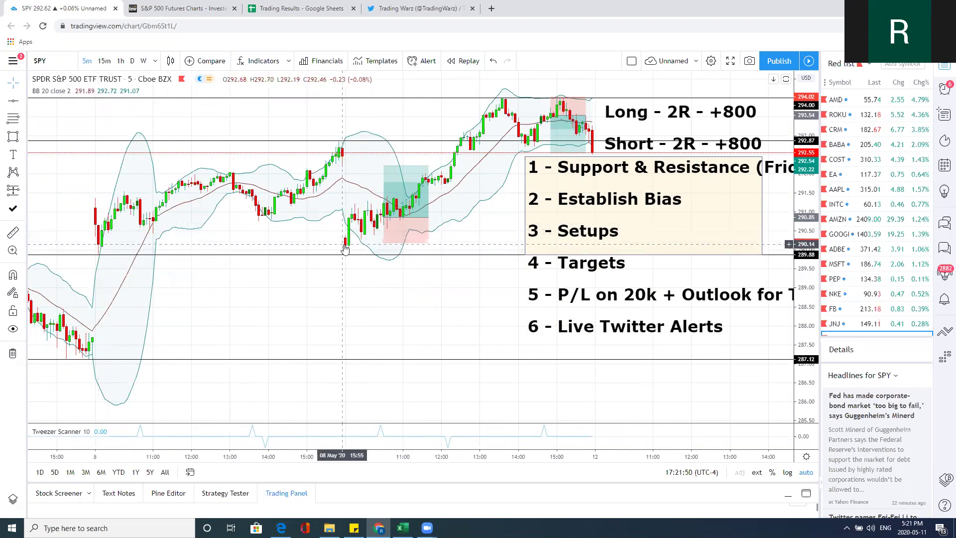
mouse_move(405, 161)
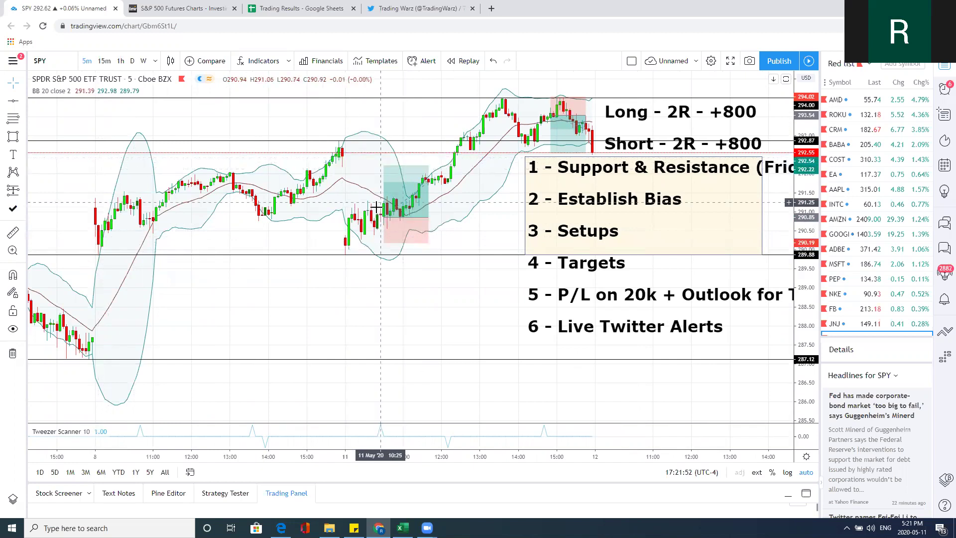
scroll(375, 238, "up", 2)
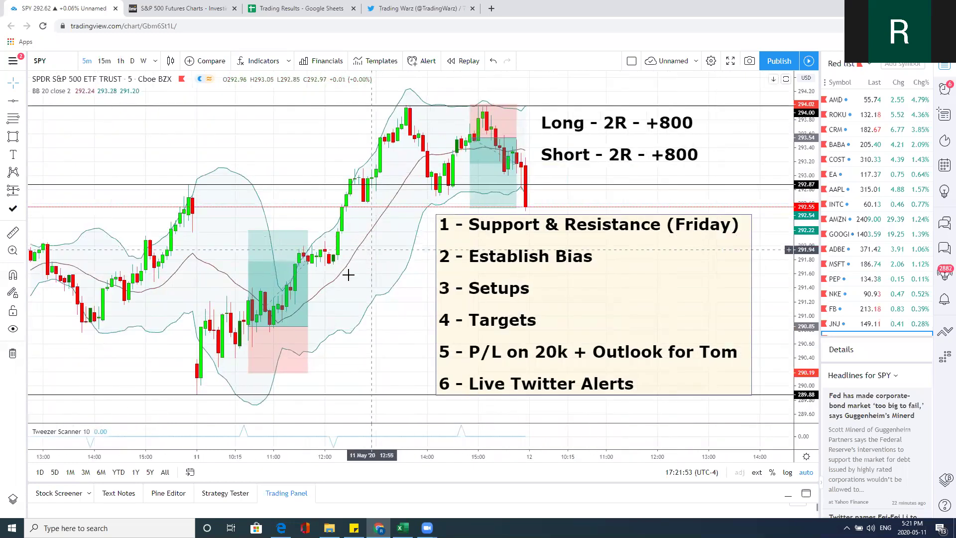
left_click_drag(384, 271, 422, 273)
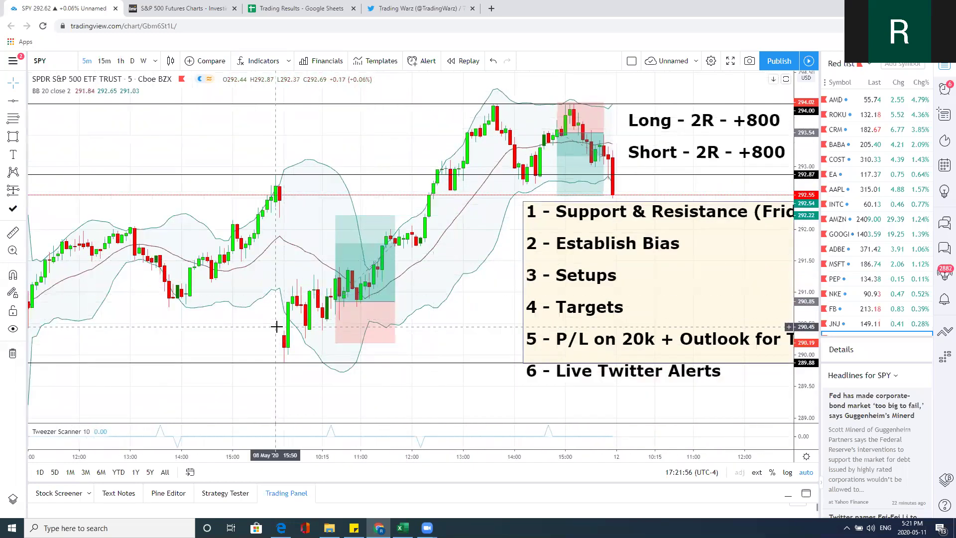
scroll(269, 339, "up", 1)
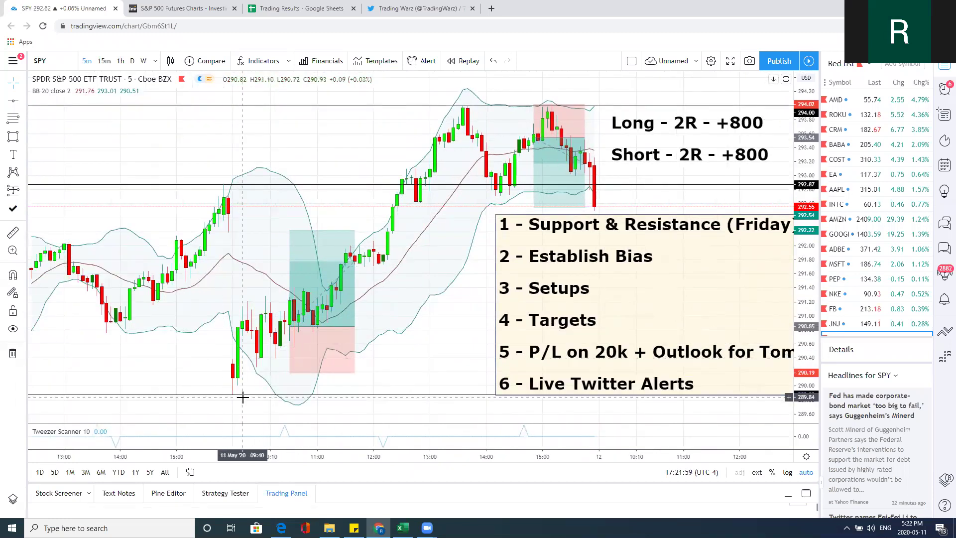
left_click(13, 118)
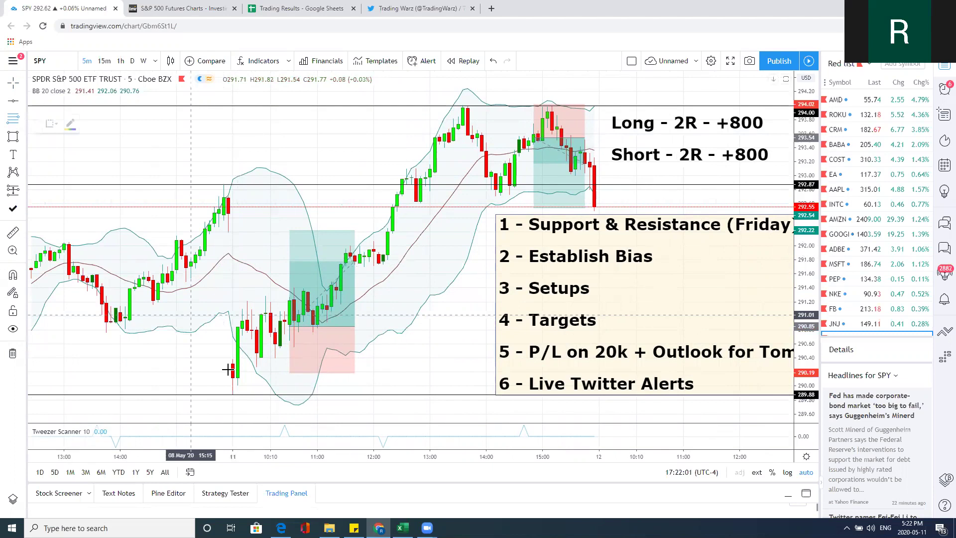
Draw a Fibonacci retracement from swing low to swing high, delete it, and zoom around the long trade.
left_click(228, 395)
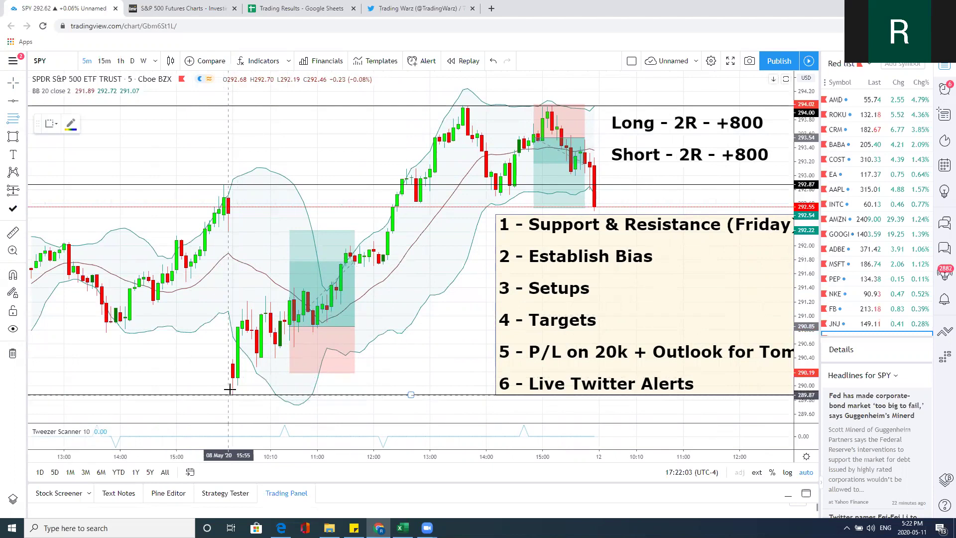
left_click(285, 299)
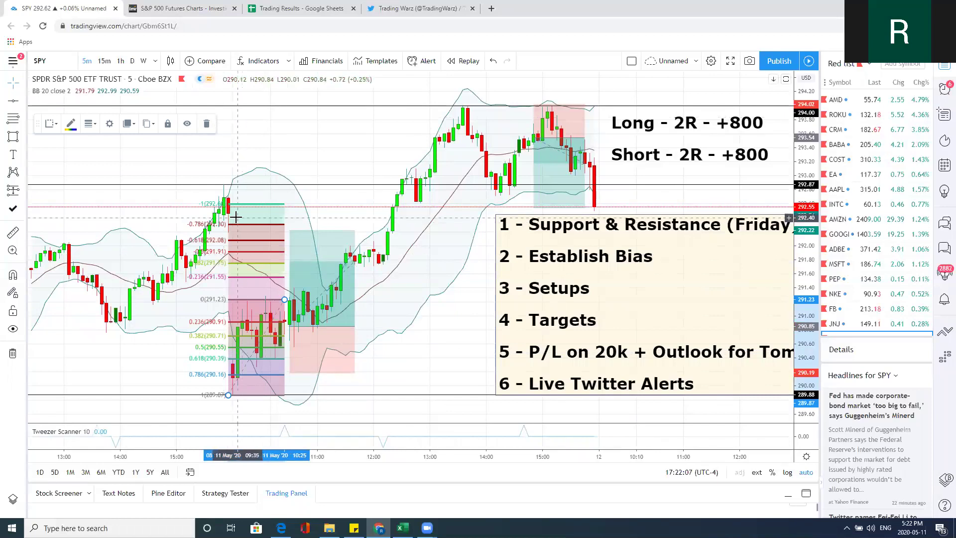
left_click(207, 124)
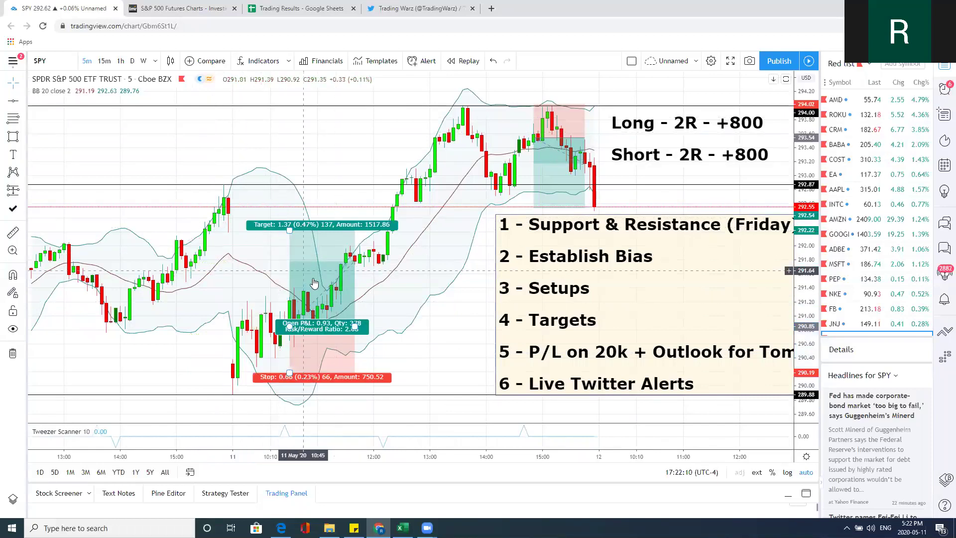
scroll(314, 283, "up", 2)
left_click_drag(338, 329, 363, 311)
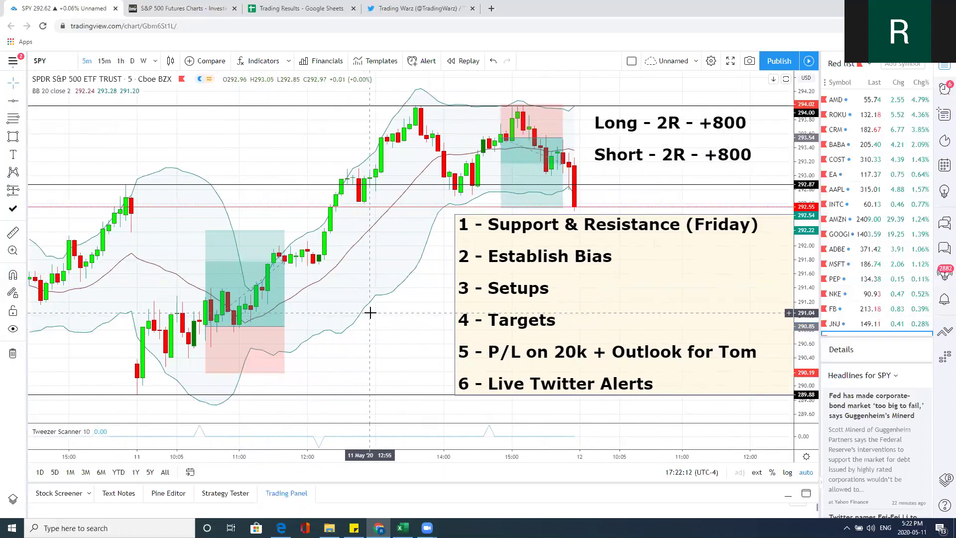
scroll(371, 313, "down", 1)
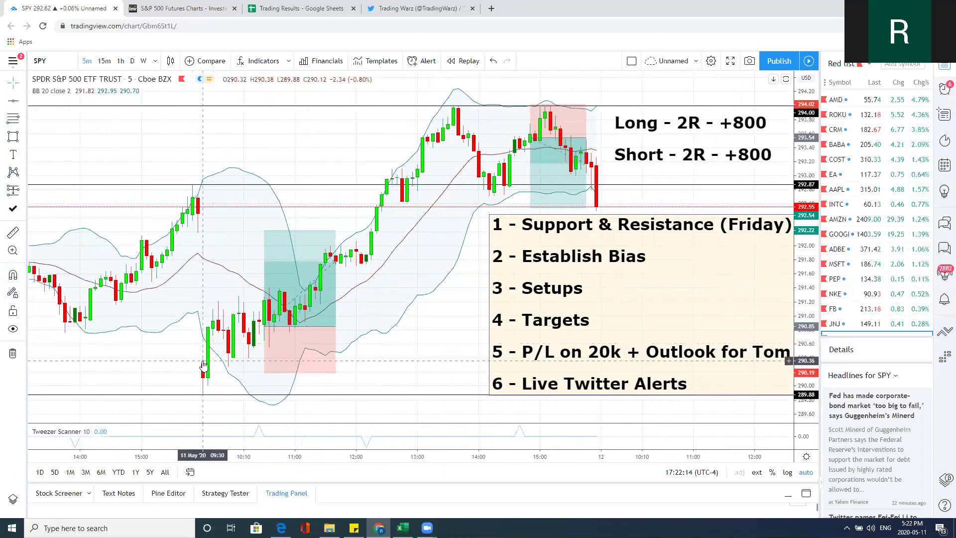
scroll(206, 362, "down", 1)
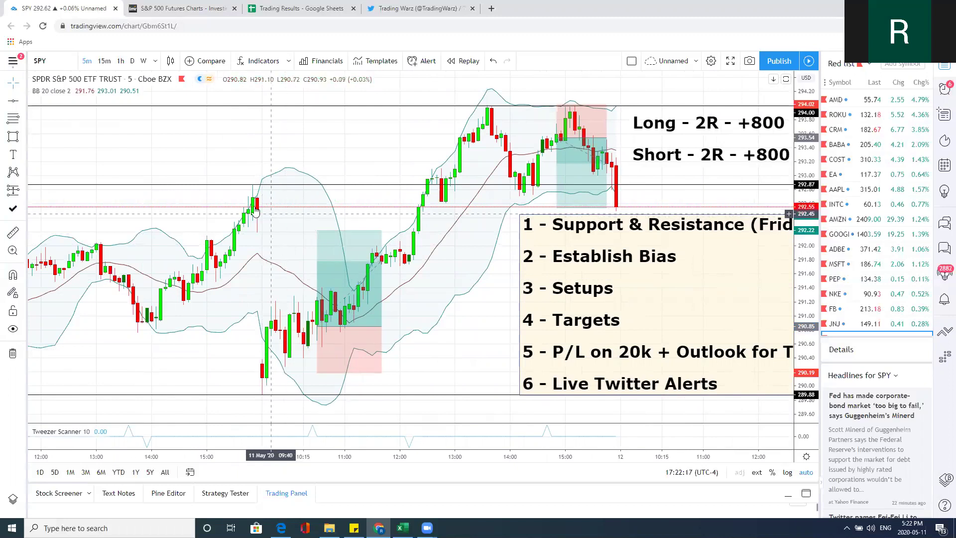
scroll(295, 227, "up", 1)
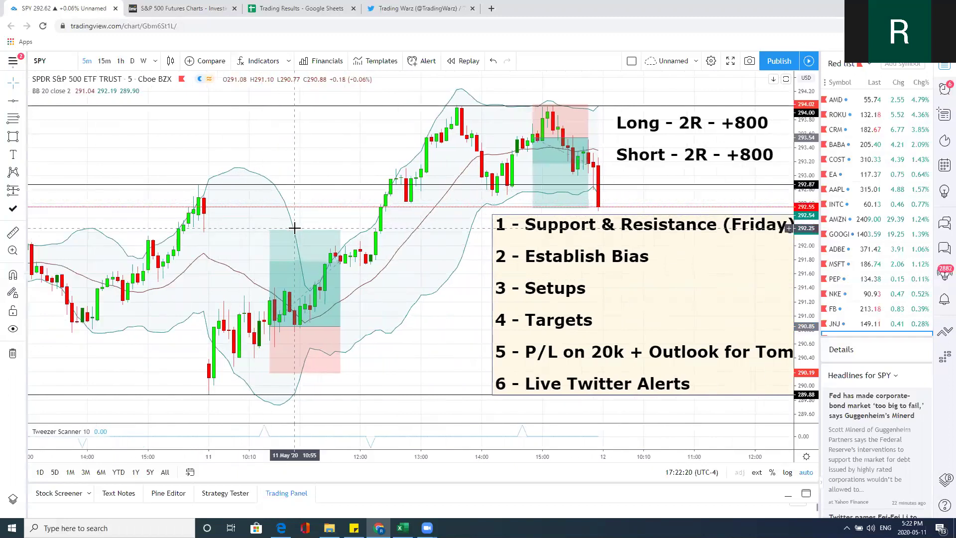
Raise the long position's profit target to 1.46 points and deselect the drawing.
left_click_drag(406, 282, 358, 277)
mouse_move(285, 292)
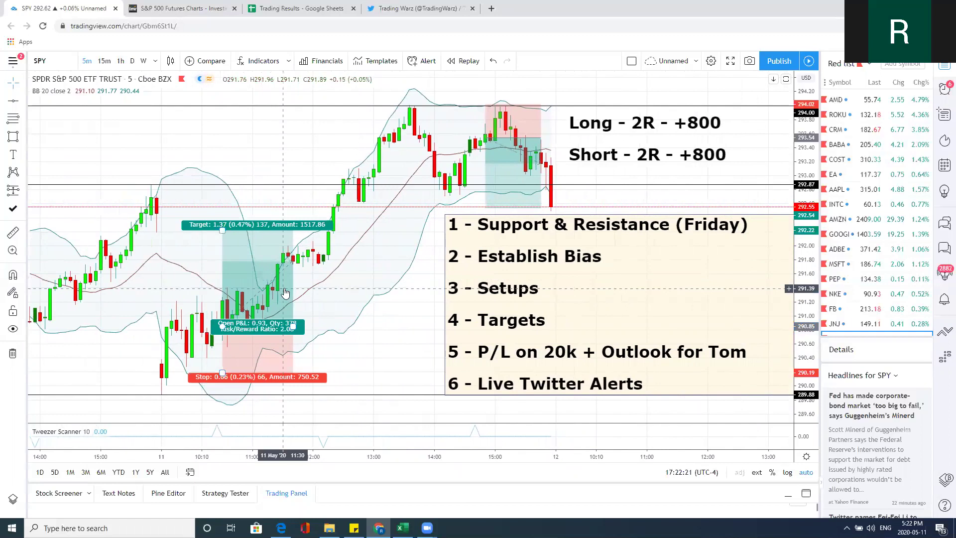
mouse_move(222, 230)
left_mouse_down()
mouse_move(226, 125)
mouse_move(237, 107)
mouse_move(257, 223)
left_mouse_up()
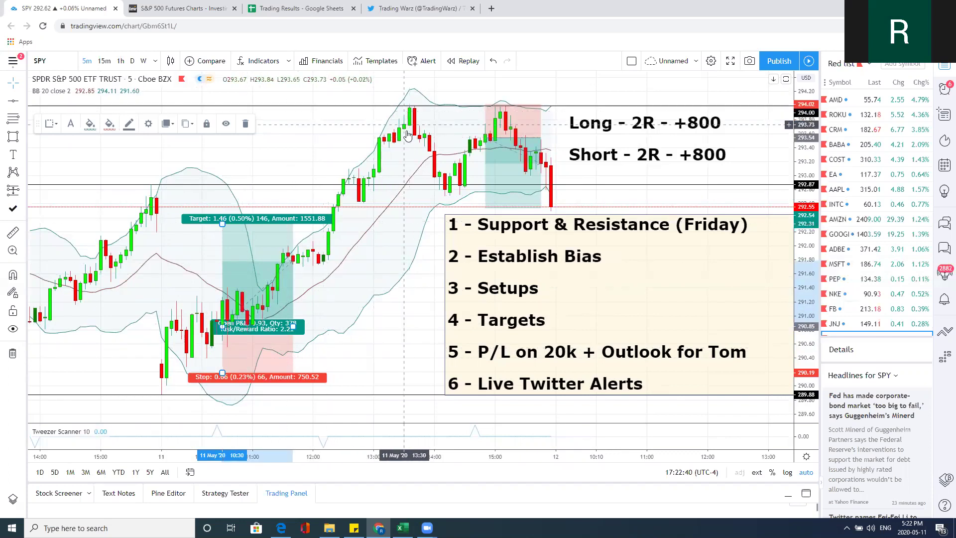
left_click(399, 278)
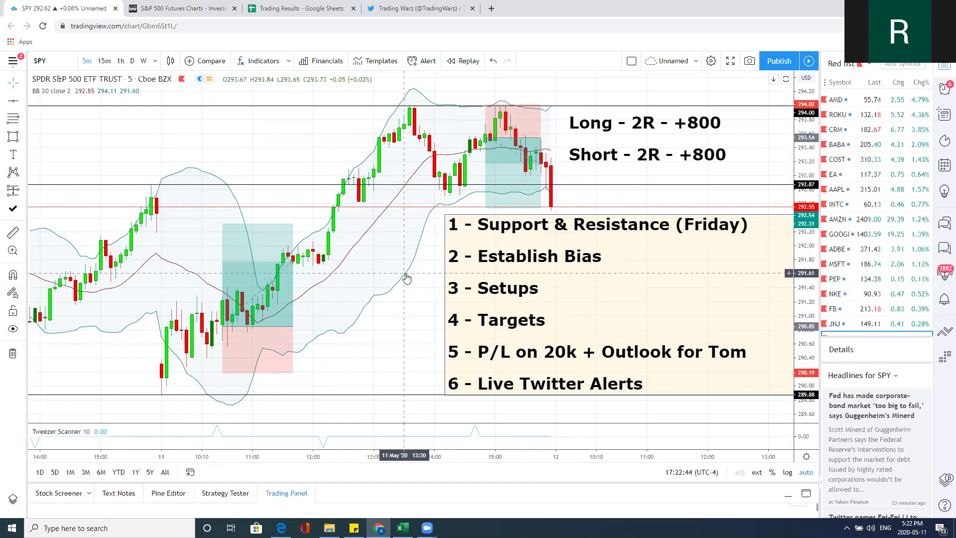
left_click(402, 9)
Scroll the trade-alerts profile and open the '1 to 1 approaching' tweet thread.
scroll(401, 197, "down", 7)
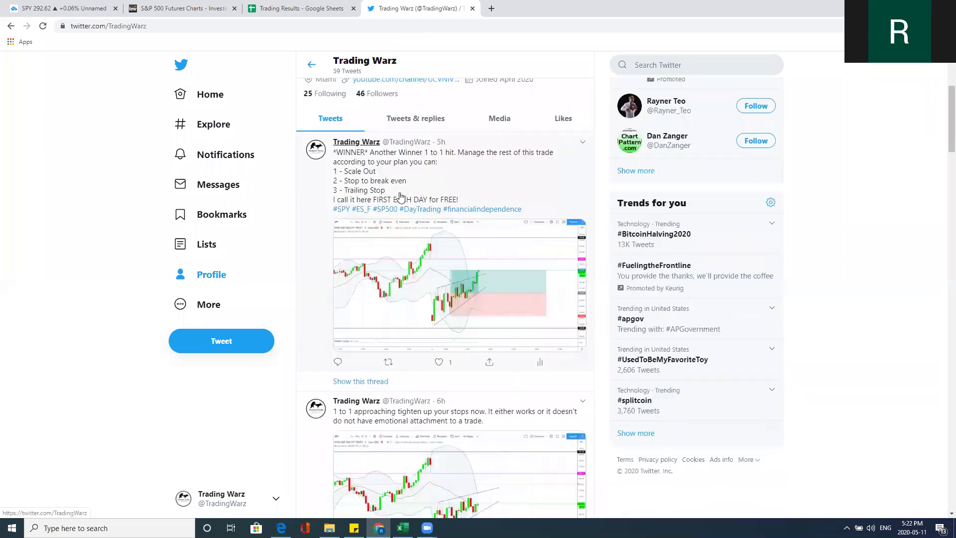
scroll(438, 259, "up", 2)
left_click(505, 332)
scroll(508, 332, "down", 8)
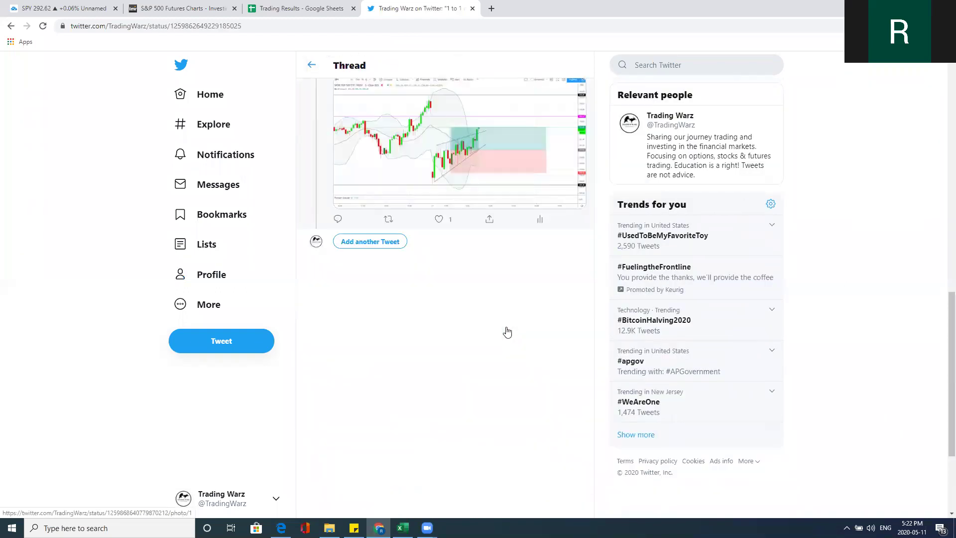
scroll(507, 332, "up", 5)
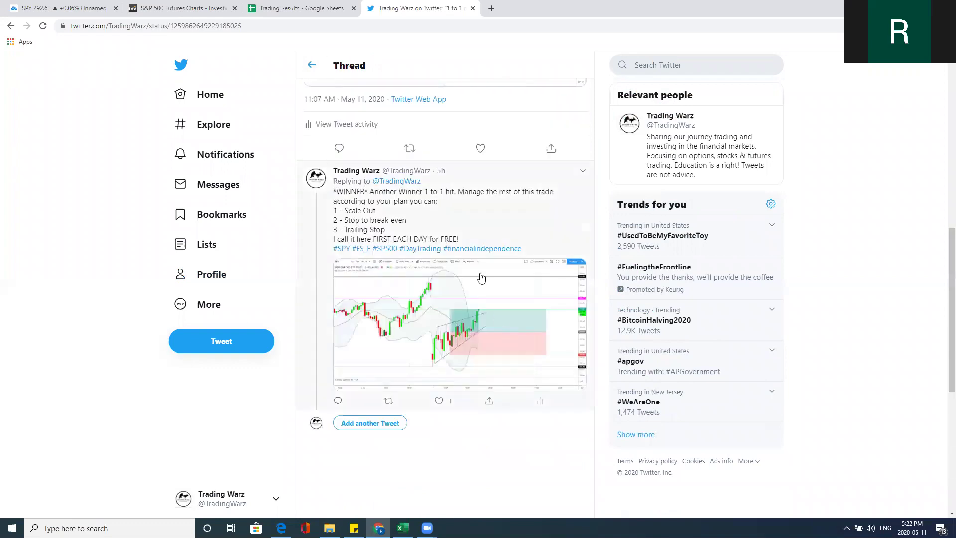
scroll(490, 273, "up", 10)
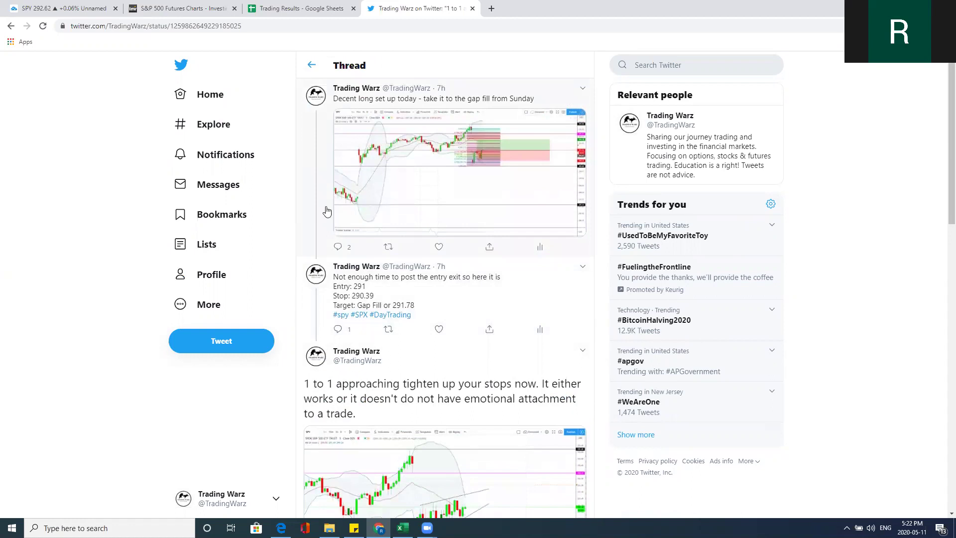
View the Decent long set up tweet's chart image, then return to the SPY TradingView chart.
left_click(326, 211)
left_click(583, 186)
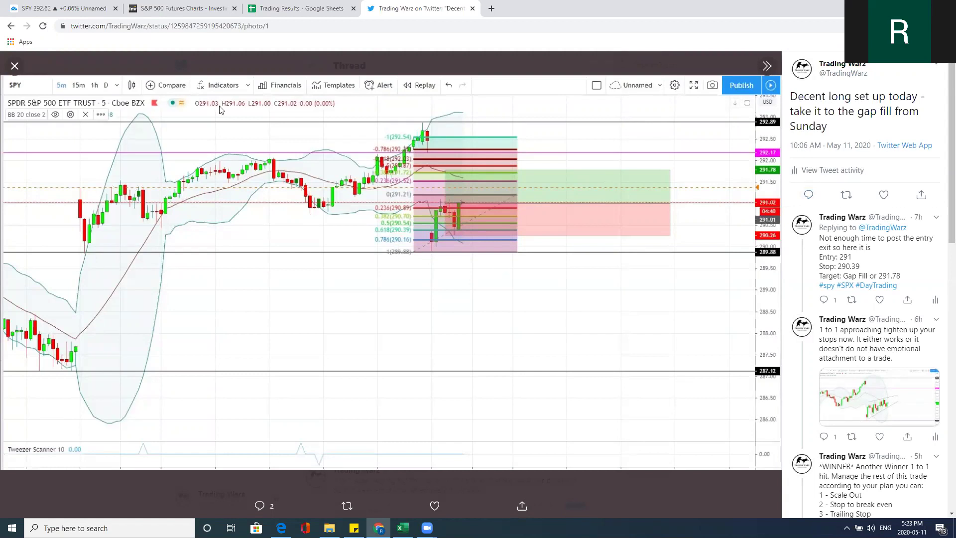
left_click(77, 4)
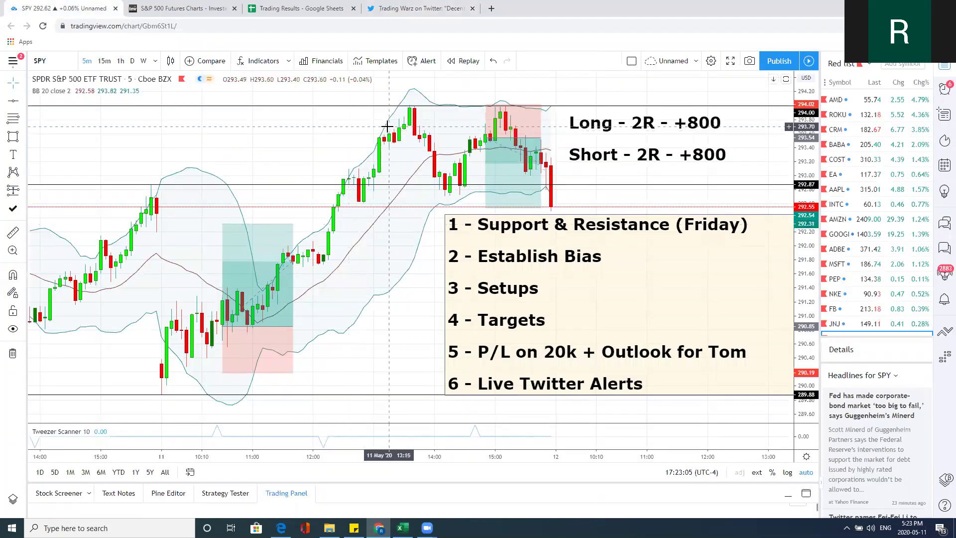
left_click(260, 228)
left_click(333, 234)
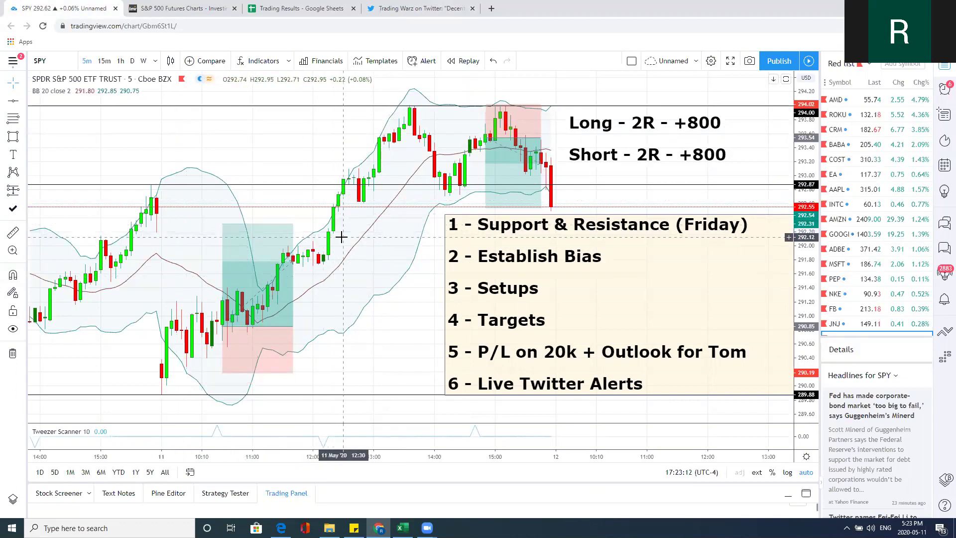
scroll(341, 238, "down", 2)
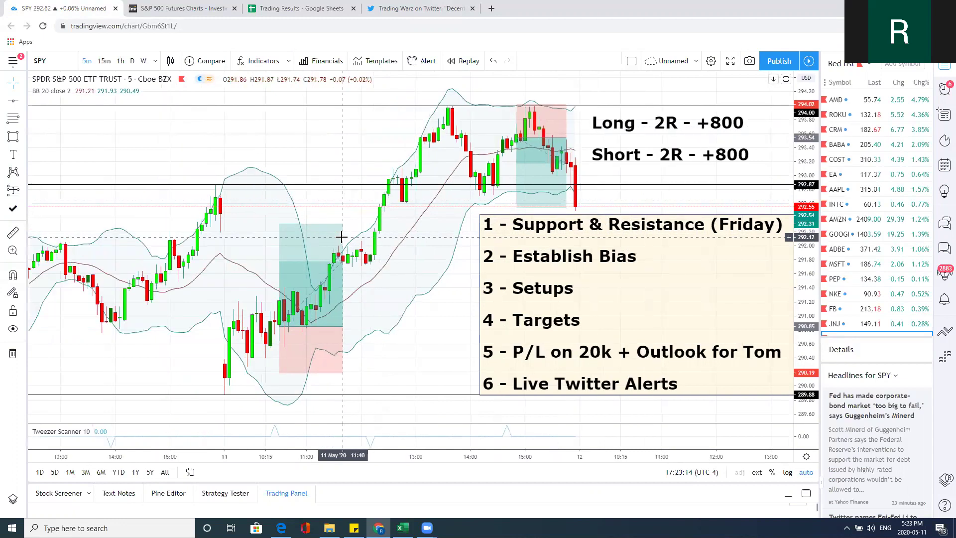
left_click(339, 233)
left_click(356, 234)
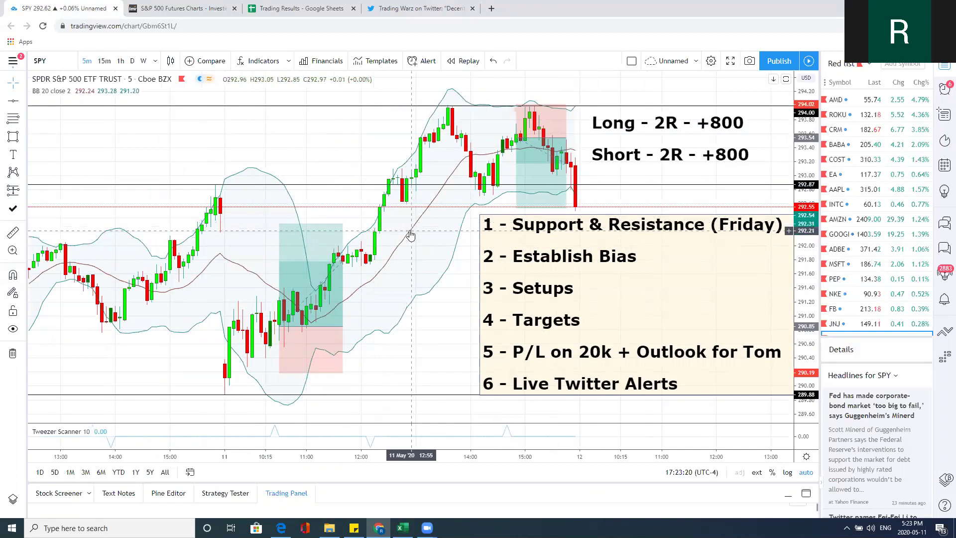
scroll(410, 234, "up", 1)
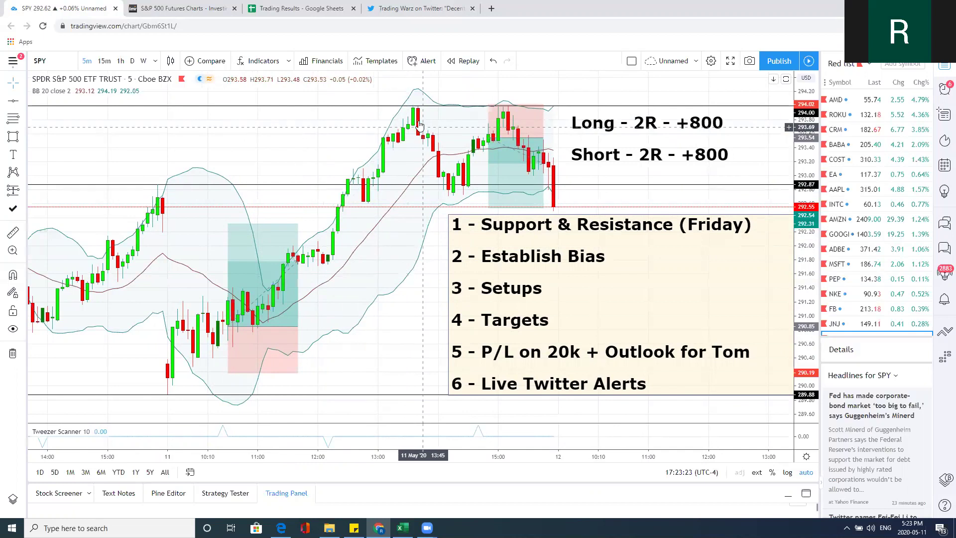
left_click(495, 119)
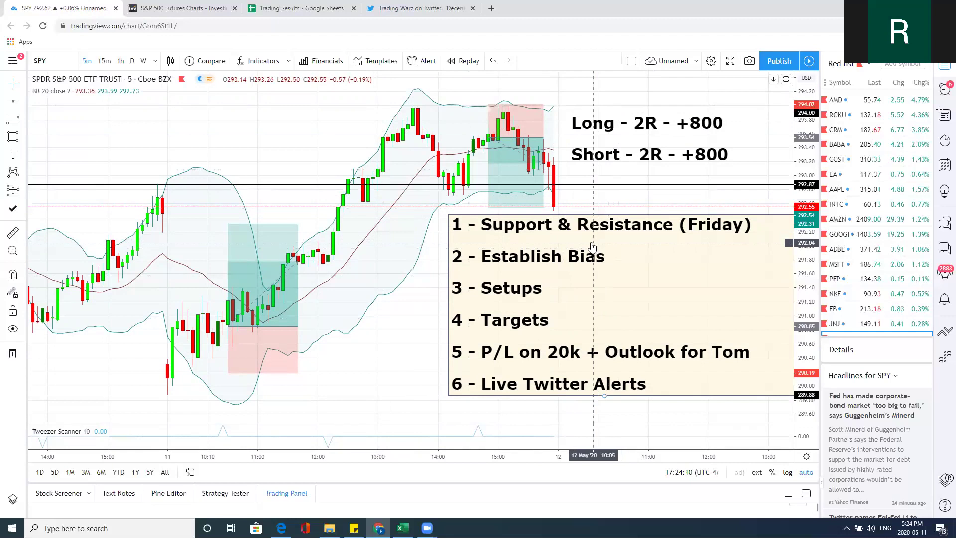
scroll(413, 234, "down", 2)
scroll(412, 234, "down", 2)
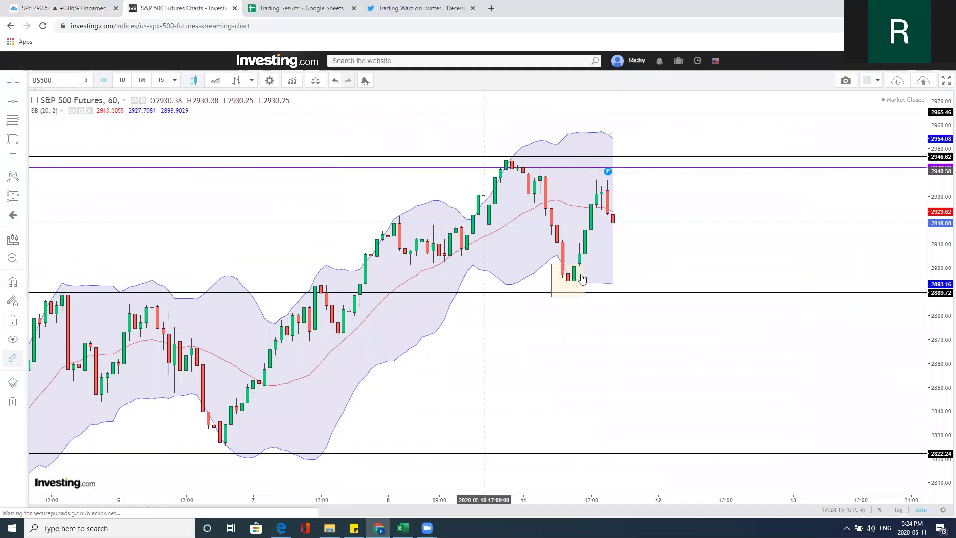
left_click(200, 8)
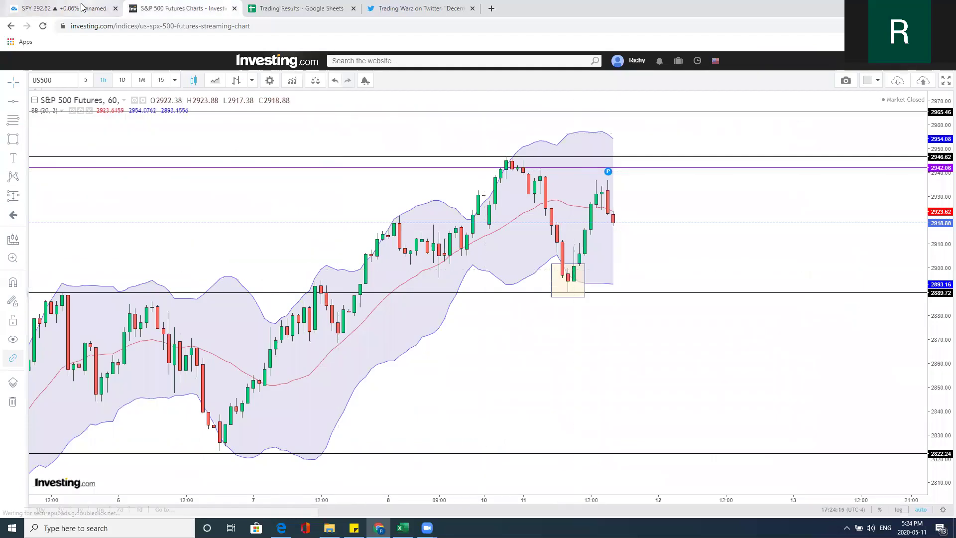
left_click(97, 13)
scroll(426, 177, "up", 1)
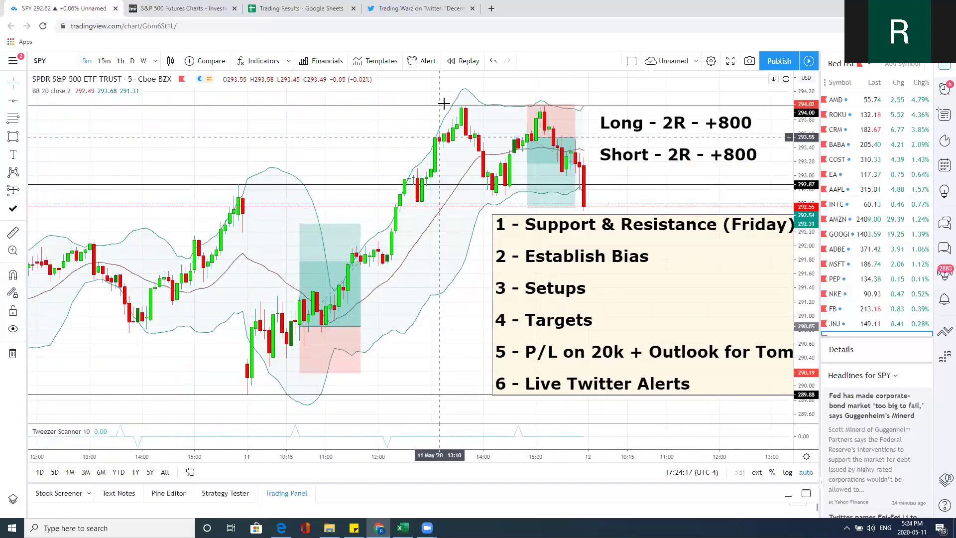